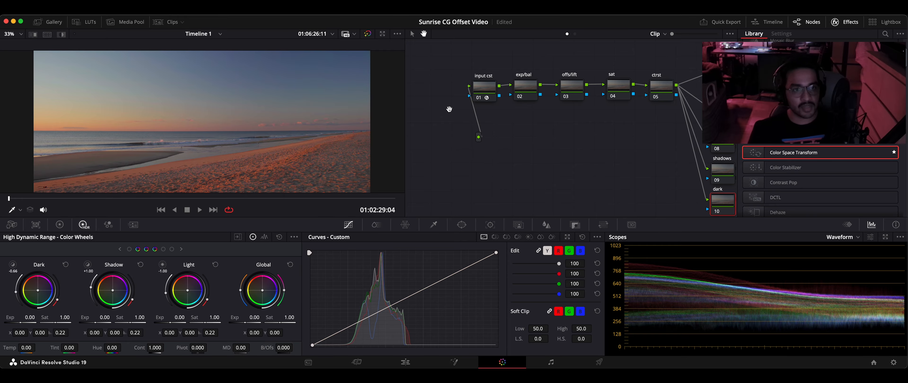
- Lower the exp/bal node's global HDR exposure to -0.32 and display the vectorscope
click(526, 89)
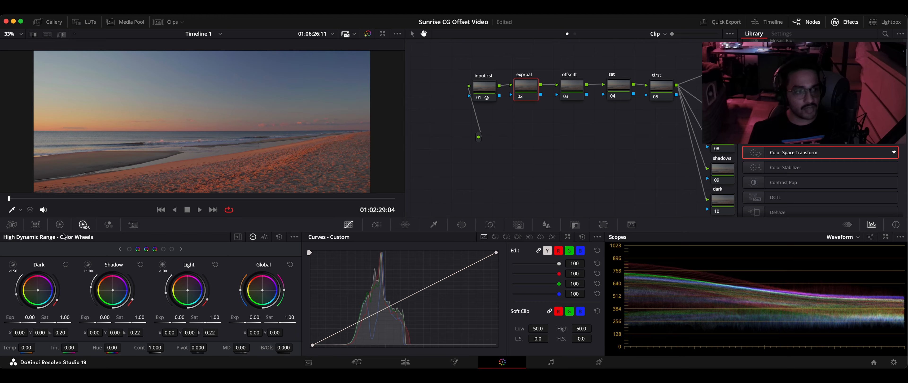
drag(515, 124, 510, 117)
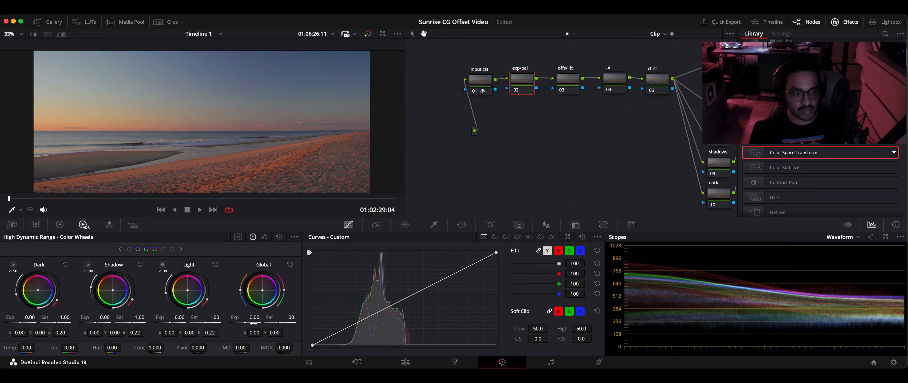
drag(254, 317, 243, 317)
click(842, 236)
click(841, 268)
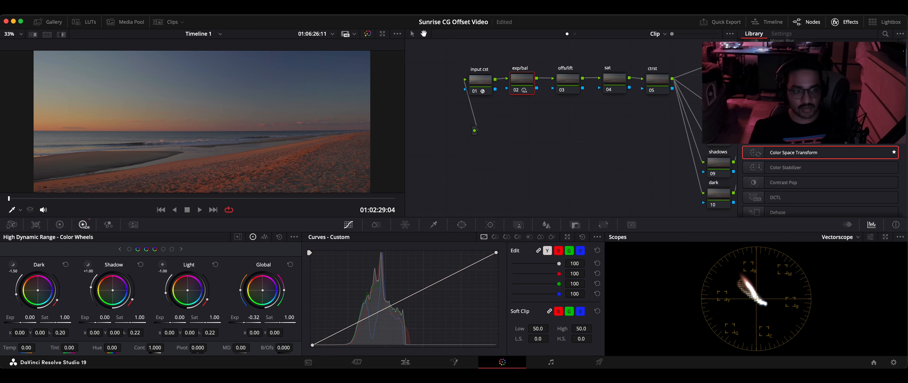
- Try cooling the offs/lift node slightly with the HDR global colour wheel
drag(265, 294, 263, 294)
drag(567, 134, 524, 154)
click(524, 100)
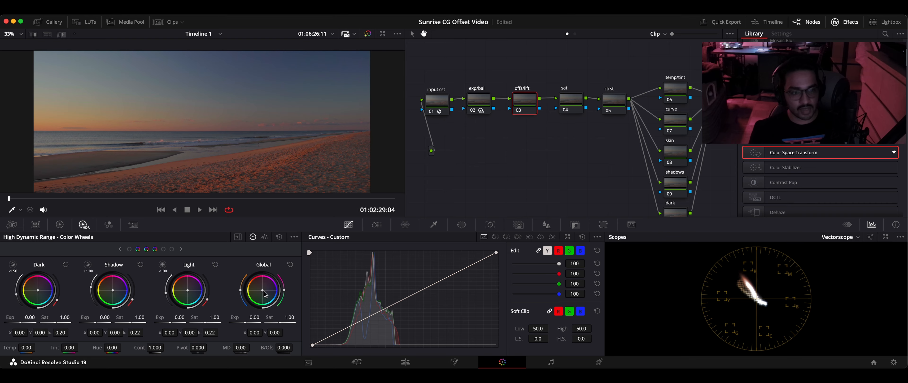
drag(264, 291, 262, 291)
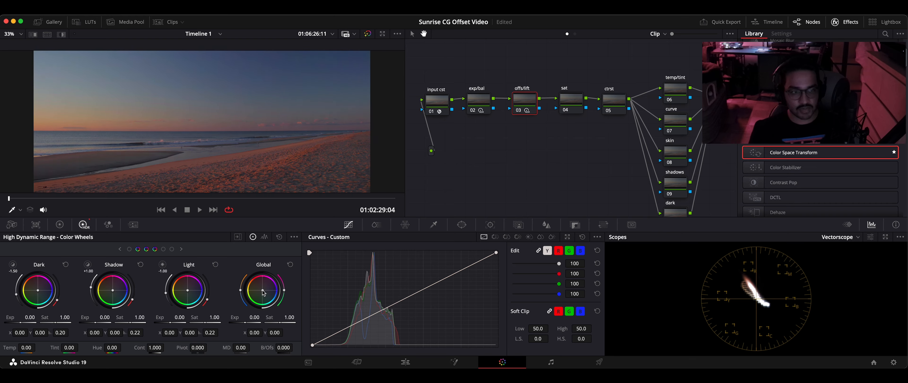
- Set the ctrst node's primary contrast to 1.314 and pivot to 0.253 with the waveform displayed
click(857, 238)
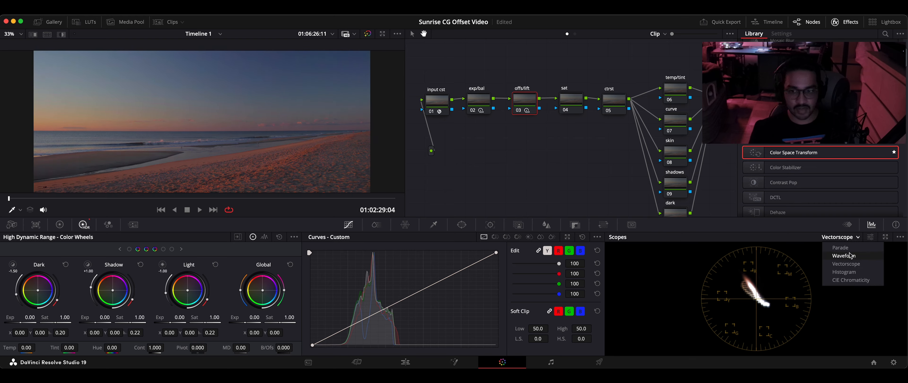
click(836, 260)
click(614, 101)
click(60, 225)
drag(177, 248, 194, 248)
drag(229, 248, 194, 248)
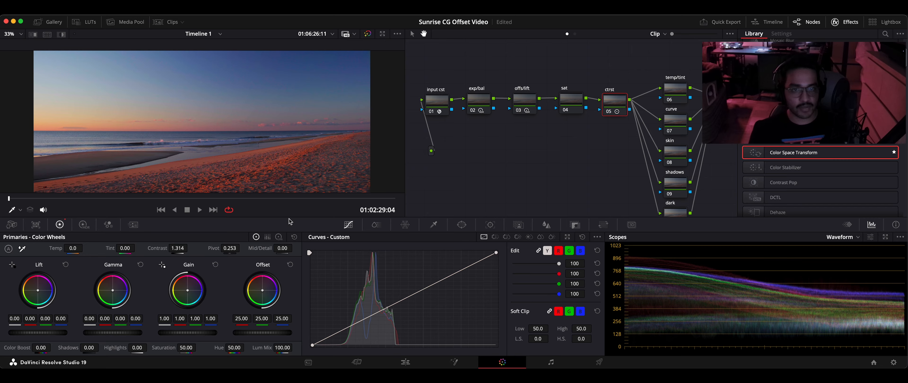
- Shift the offs/lift node's primary offset toward blue, to 24.17 red, 24.88 green and 25.48 blue, using the vectorscope
click(528, 101)
click(842, 237)
click(842, 265)
drag(262, 290, 263, 293)
- Raise the sat node's global HDR saturation to 1.09 and compare the image with the node off and on
click(571, 100)
click(83, 224)
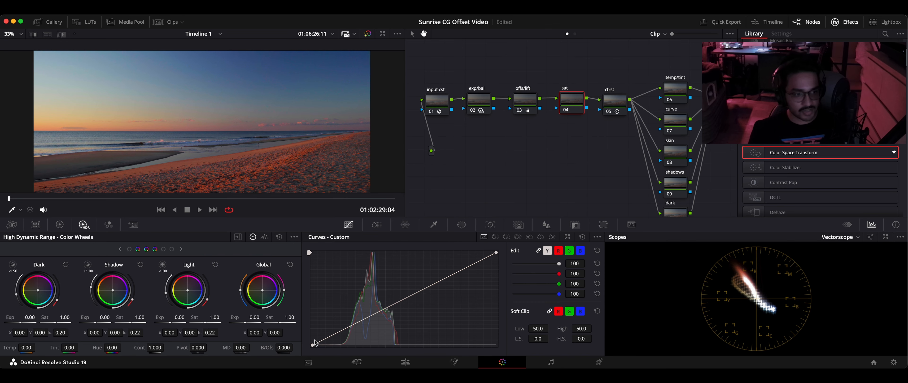
mouse_move(288, 318)
mouse_down()
mouse_move(322, 318)
mouse_move(286, 322)
mouse_up()
click(290, 265)
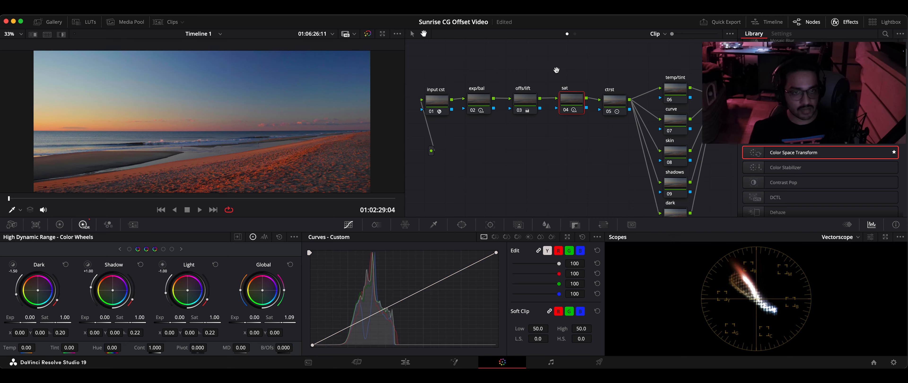
click(566, 110)
click(566, 111)
drag(565, 111, 566, 111)
- Set the sat node's global HDR saturation to 1.11 and check the image with the node off and on
drag(285, 321, 286, 321)
click(566, 110)
click(566, 110)
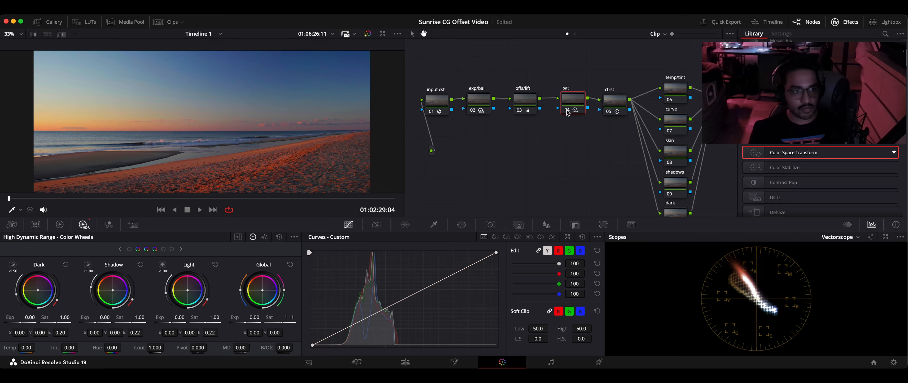
click(567, 109)
click(566, 110)
- Refine the ctrst node's contrast to 1.344 and pivot to 0.257 against the waveform
click(840, 237)
click(840, 254)
drag(614, 103, 615, 101)
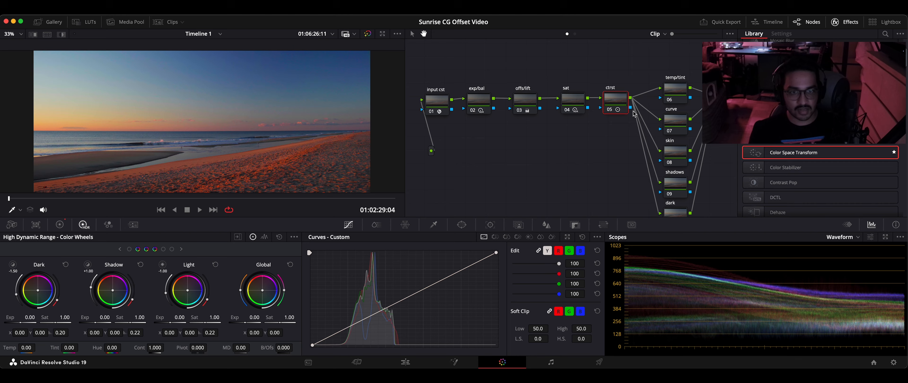
click(610, 108)
click(610, 110)
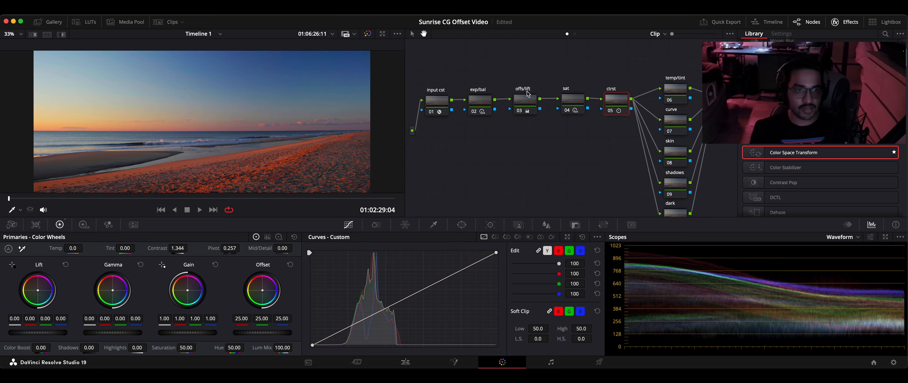
- Try adjusting the lift on the offs/lift node against the waveform and reset the lift
click(525, 101)
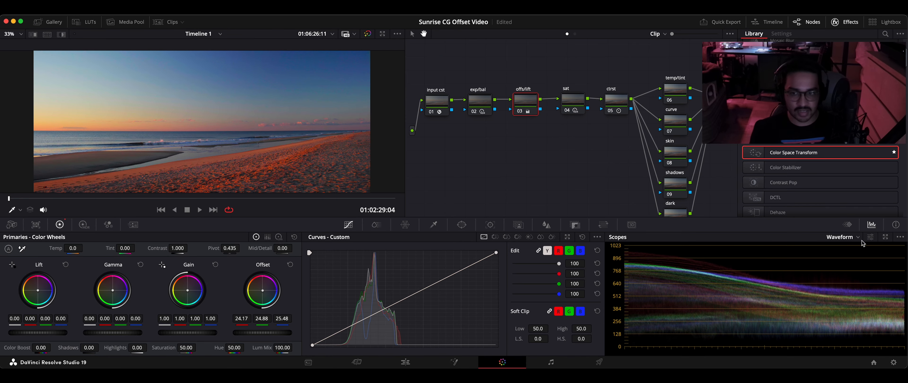
click(845, 238)
click(849, 255)
mouse_move(38, 332)
mouse_down()
mouse_move(21, 333)
mouse_move(38, 337)
mouse_up()
click(65, 264)
- Try lowering the offs/lift node's master gamma to -0.02 with a teal tint and reset the gamma
mouse_move(112, 333)
mouse_down()
mouse_move(125, 332)
mouse_move(105, 332)
mouse_up()
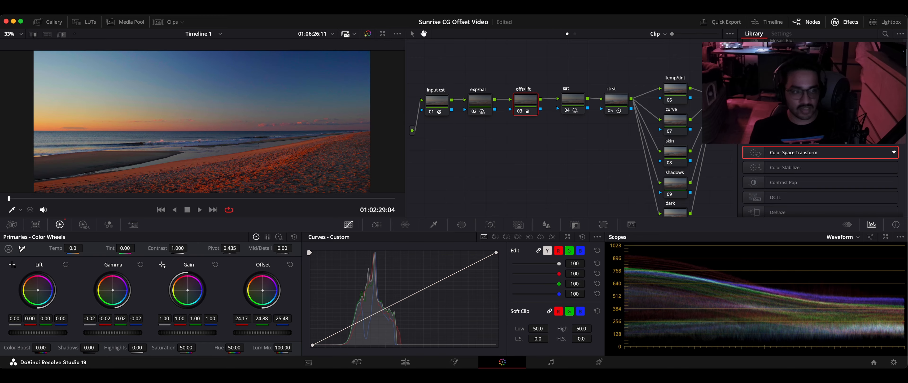
mouse_move(111, 298)
mouse_down()
mouse_move(107, 308)
mouse_move(115, 302)
mouse_up()
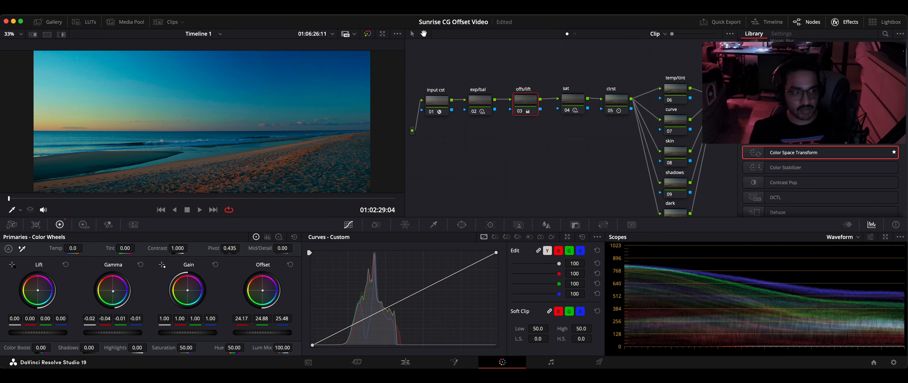
double_click(113, 292)
click(140, 265)
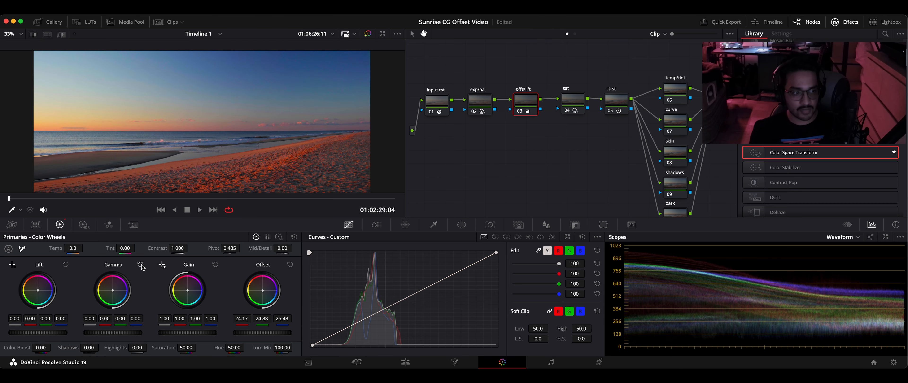
- Adjust the master gain on the offs/lift node, clearing the trial gain tint and gamma changes
drag(189, 295, 188, 294)
double_click(186, 291)
mouse_move(174, 332)
mouse_down()
mouse_move(203, 331)
mouse_move(176, 331)
mouse_up()
mouse_move(96, 333)
mouse_down()
mouse_move(127, 332)
mouse_move(102, 332)
mouse_up()
click(140, 264)
- Compare the image and vectorscope with the offs/lift node off and on
click(842, 236)
click(840, 268)
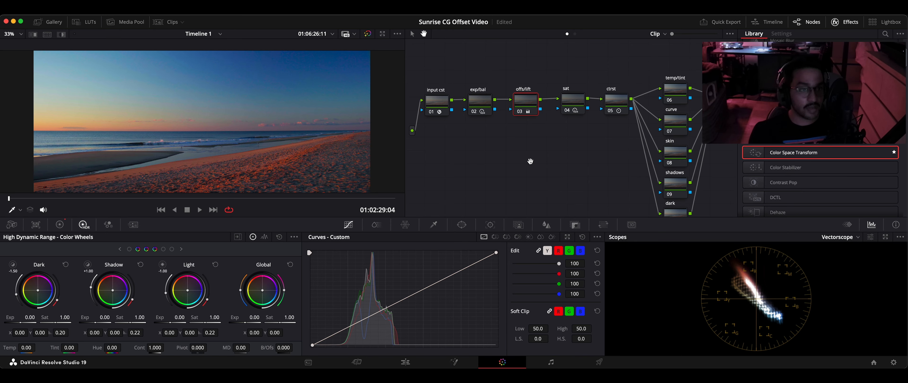
click(520, 113)
click(520, 113)
- Try warming the temp/tint node to a temperature of 280 and reset the node's grade
click(60, 224)
scroll(599, 141, down, 2)
click(674, 85)
click(73, 248)
click(34, 253)
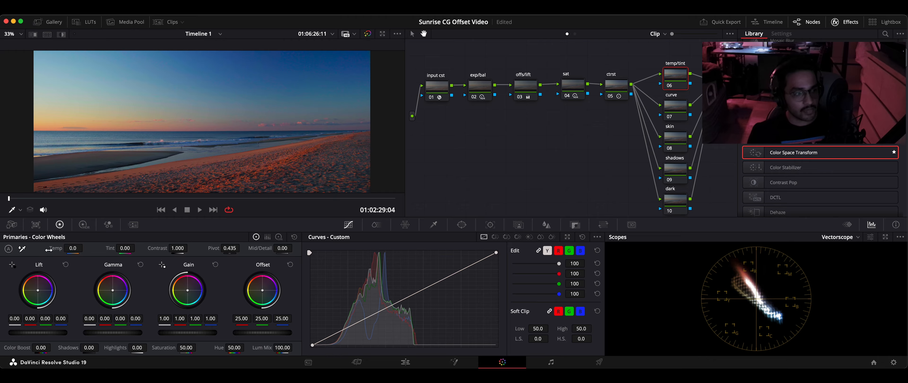
drag(79, 248, 91, 247)
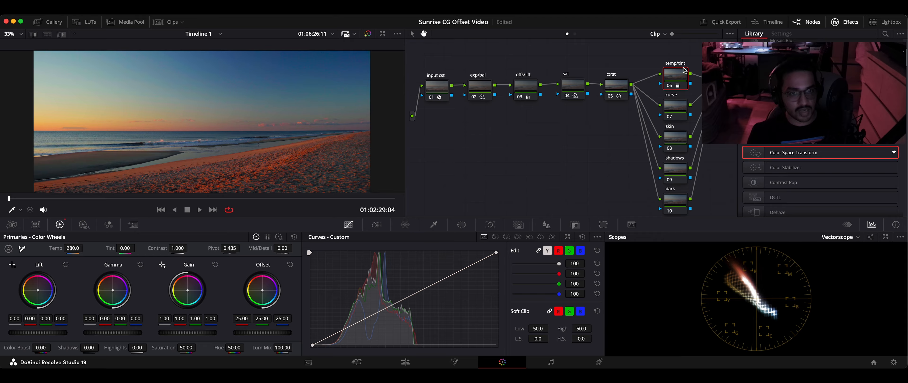
right_click(683, 79)
click(685, 81)
- Set the ctrst node's lift to -0.01, gamma to 0.01 and gain to 1.04 using the waveform
click(615, 87)
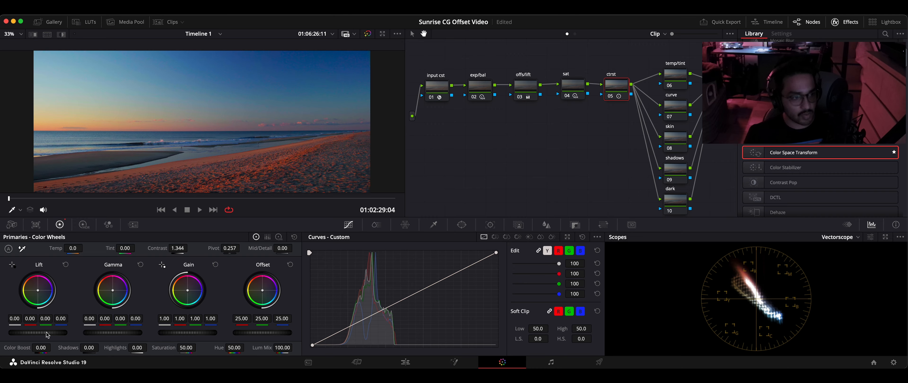
click(849, 239)
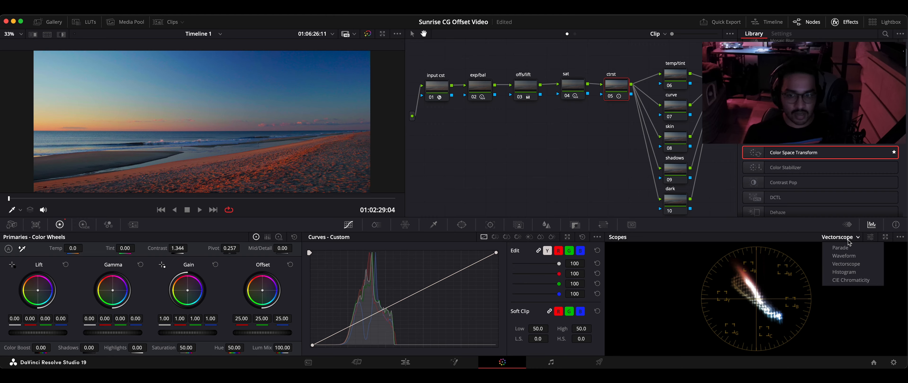
click(843, 256)
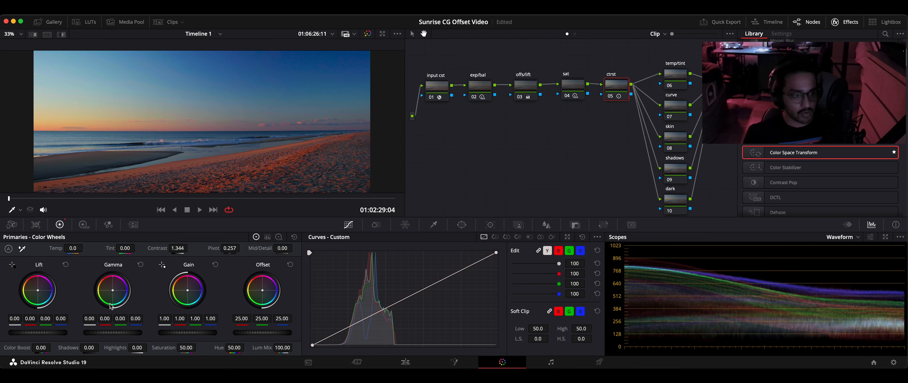
drag(44, 332, 38, 331)
drag(113, 332, 115, 332)
drag(187, 332, 196, 333)
- Display the vectorscope and compare the image with the ctrst node off and on
click(843, 237)
click(844, 264)
drag(578, 134, 571, 124)
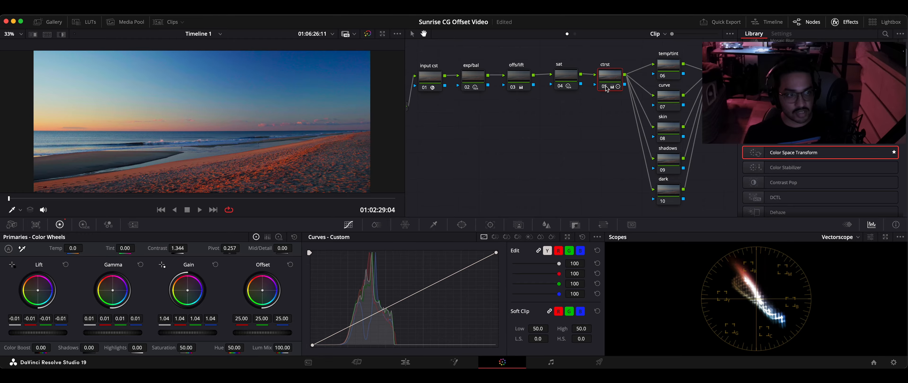
click(606, 86)
click(607, 87)
click(606, 87)
click(606, 87)
- Add highlight, midtone and shadow points to the curve node's custom curve and pull the highlight point down
click(675, 94)
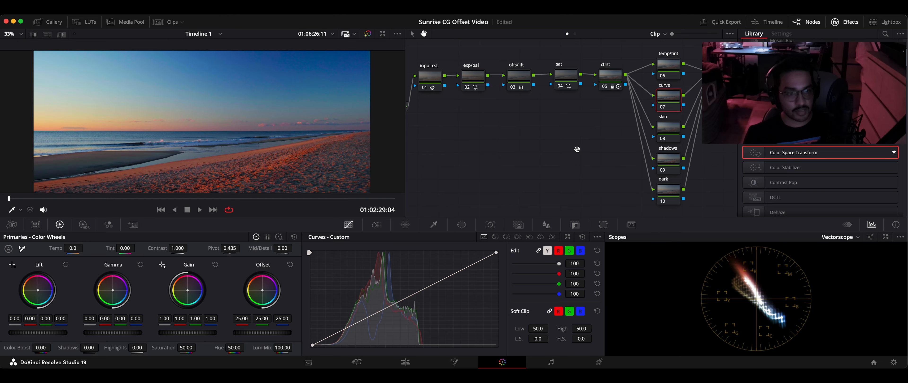
click(455, 275)
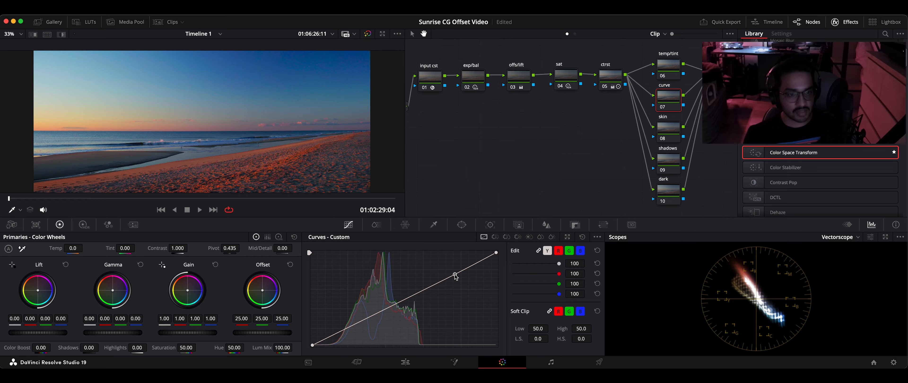
click(403, 301)
click(348, 328)
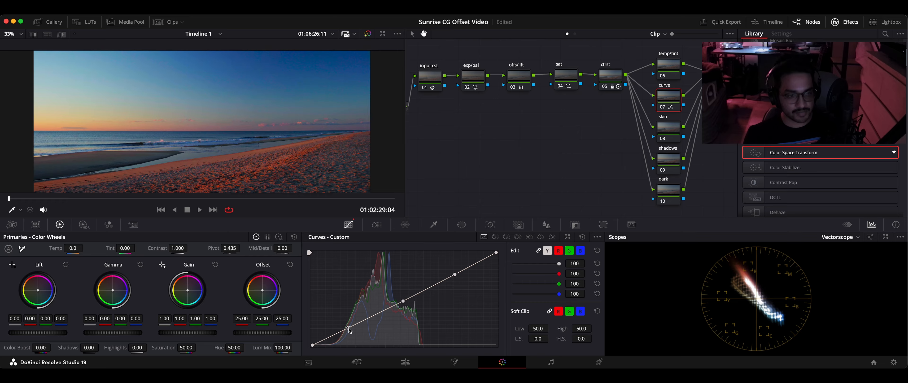
click(827, 239)
click(844, 256)
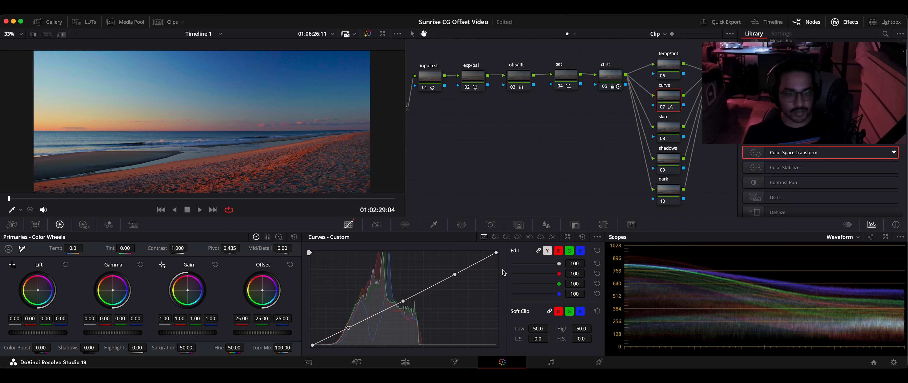
drag(456, 275, 461, 288)
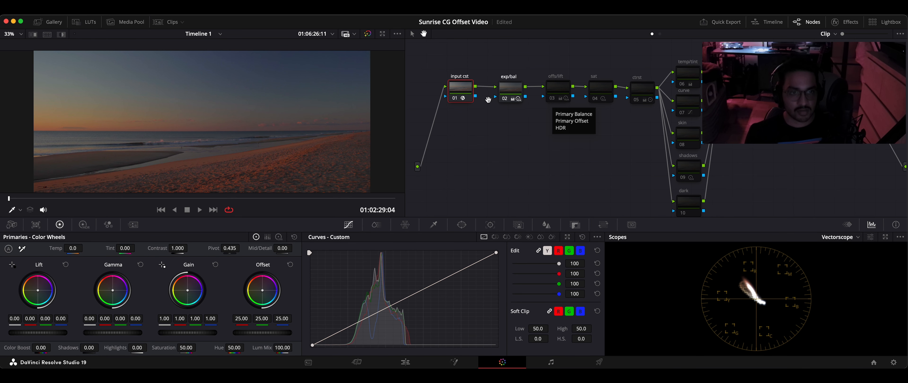
- Review the exp/bal node's effect by switching it off and on with the waveform displayed
click(504, 100)
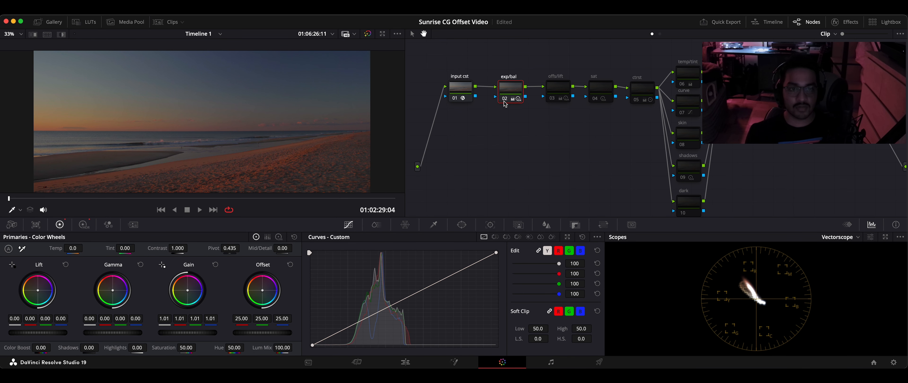
click(504, 100)
click(495, 167)
click(840, 237)
click(839, 256)
click(505, 99)
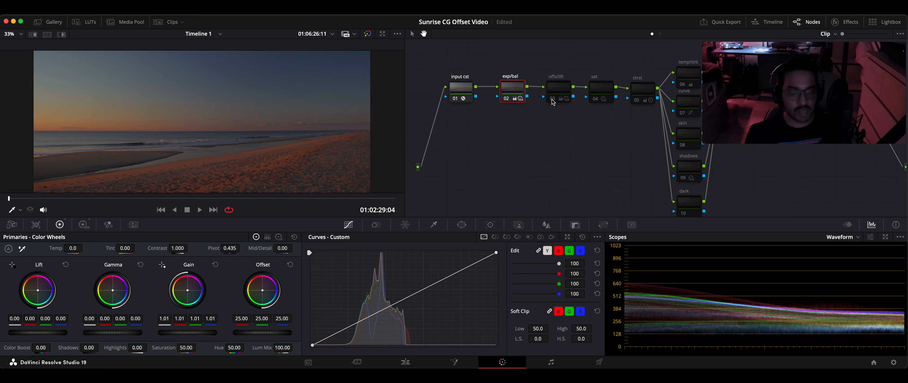
- Enable the ctrst, sat and offs/lift nodes one by one to build up the grade
mouse_move(553, 103)
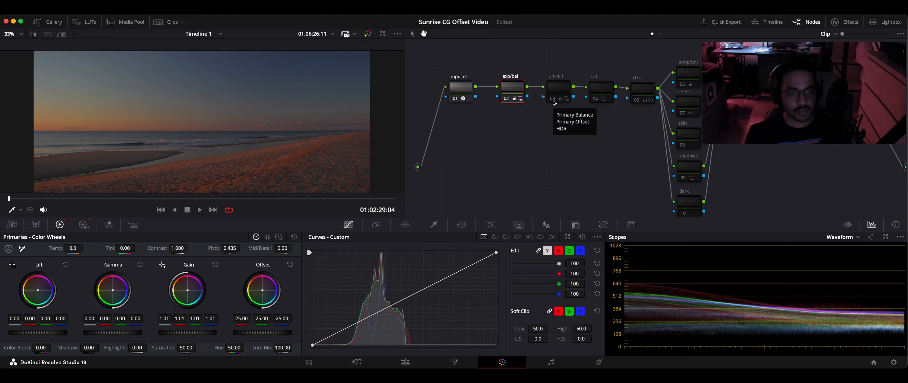
click(552, 101)
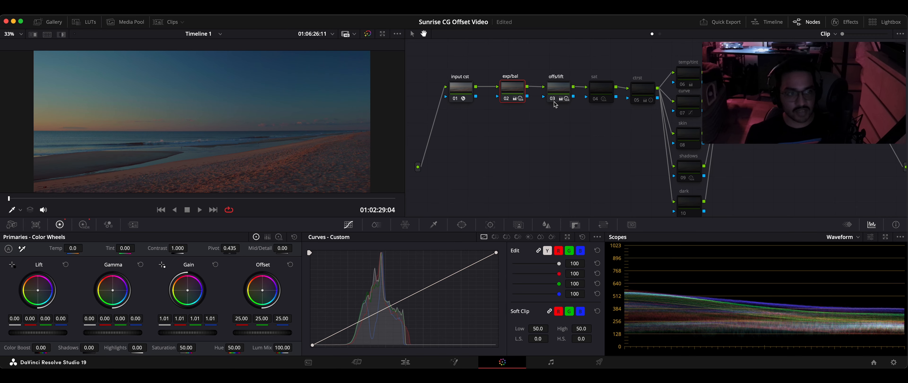
click(552, 99)
click(636, 100)
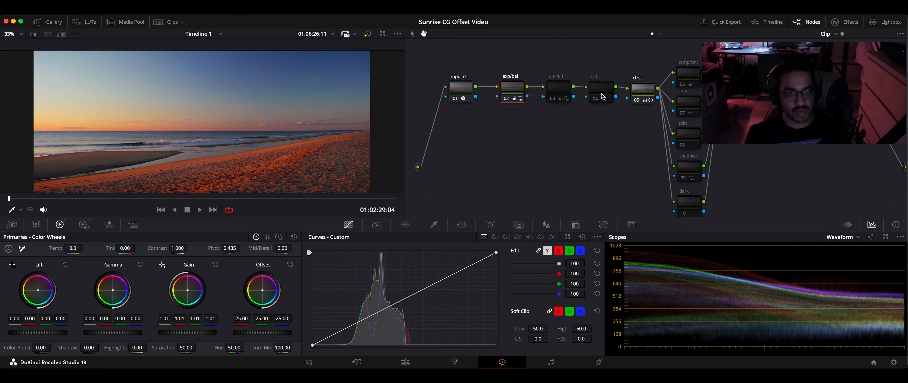
click(595, 100)
drag(518, 109, 517, 106)
click(550, 94)
- Enable the temp/tint, curve and shadows nodes, comparing the image with the shadows node off and on
click(681, 80)
click(687, 69)
click(680, 109)
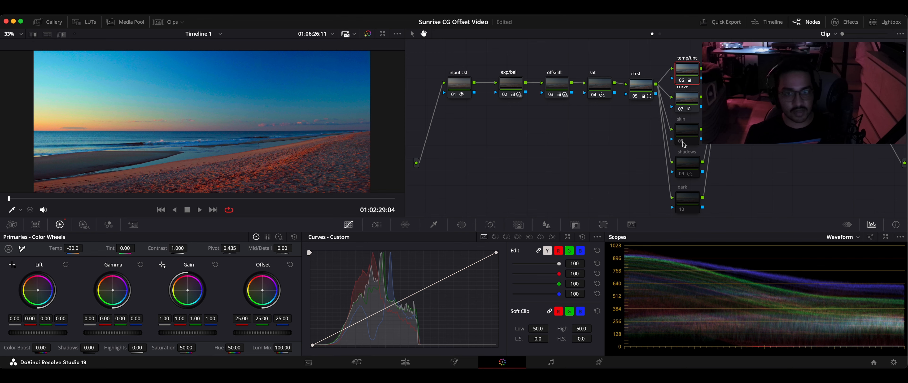
click(682, 177)
click(682, 177)
click(682, 177)
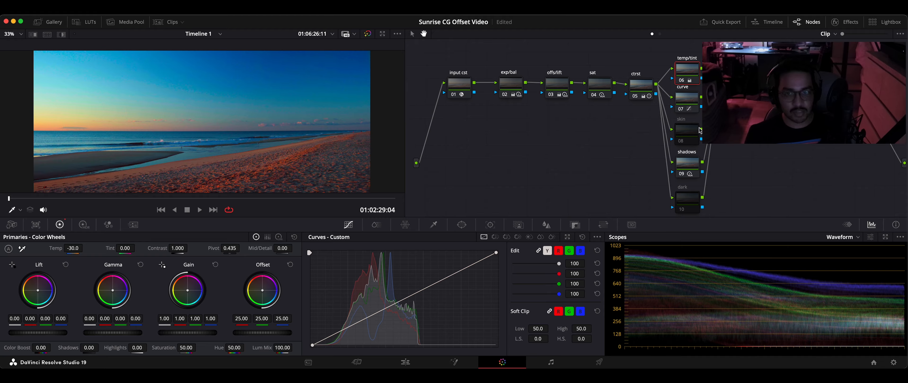
scroll(647, 141, down, 1)
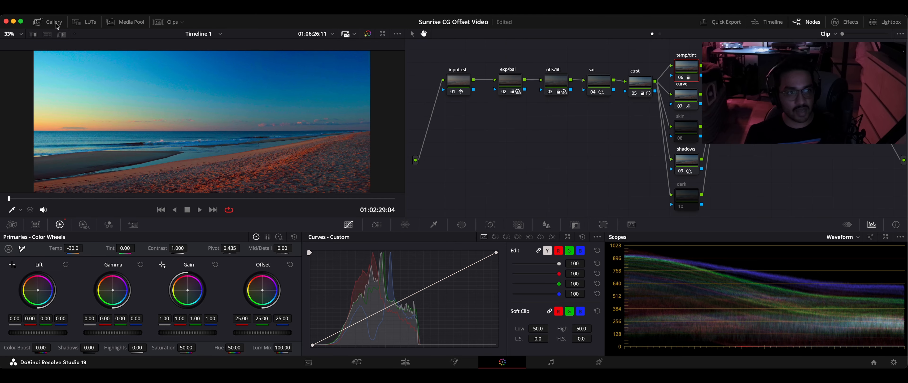
- Compare the earlier grade with the updated one by applying each one's gallery still to the clip
right_click(139, 89)
click(156, 101)
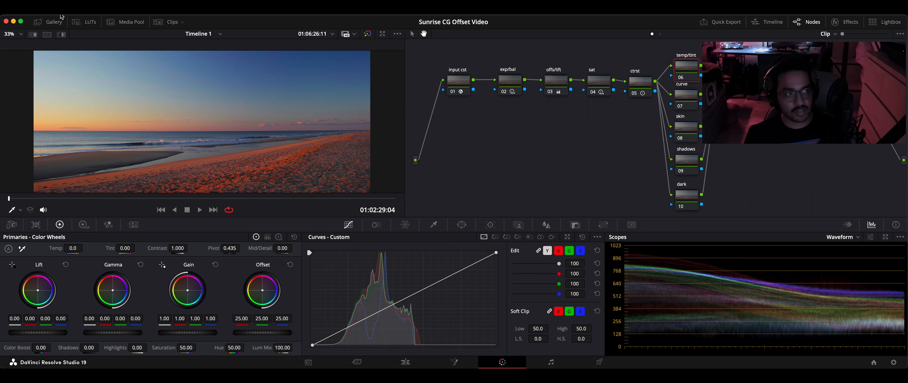
click(54, 22)
right_click(141, 102)
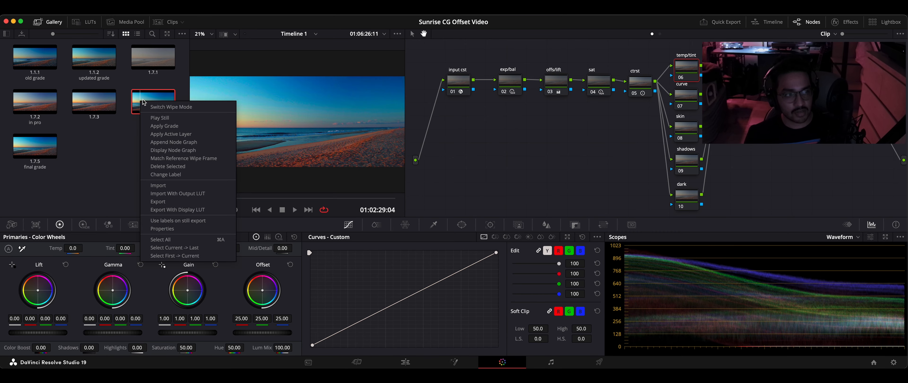
click(155, 125)
click(58, 23)
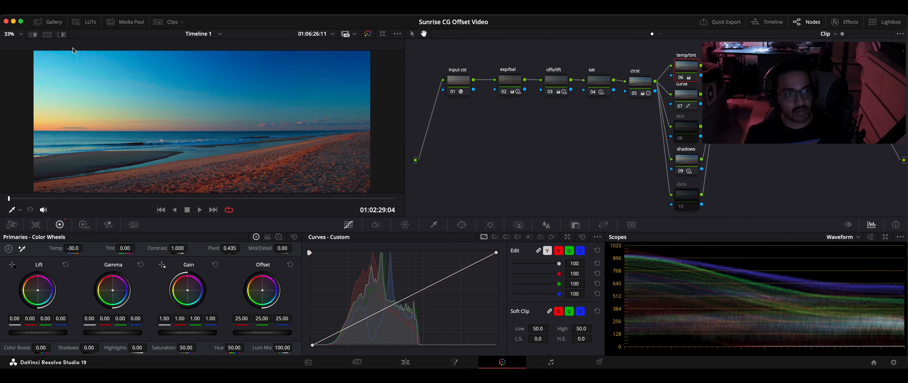